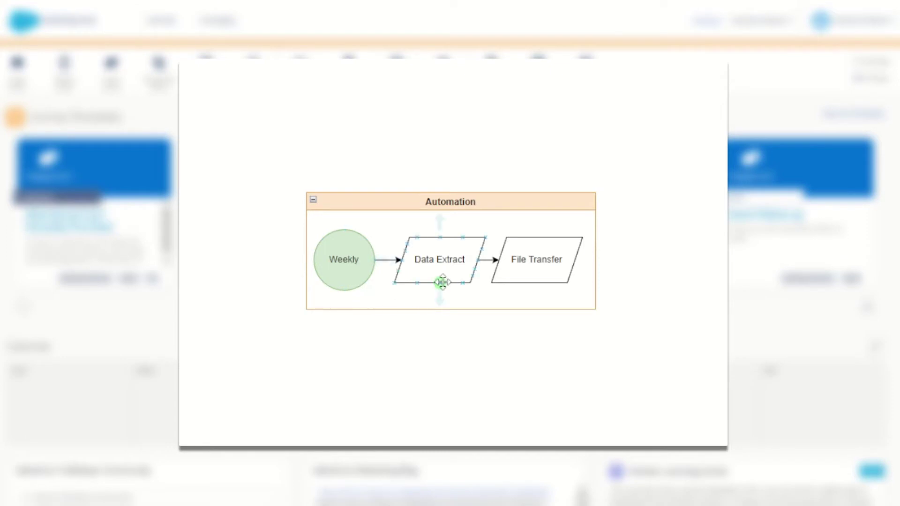
# Create a new automation and name it 'Tracking Extract'.
pyautogui.moveTo(441, 299)
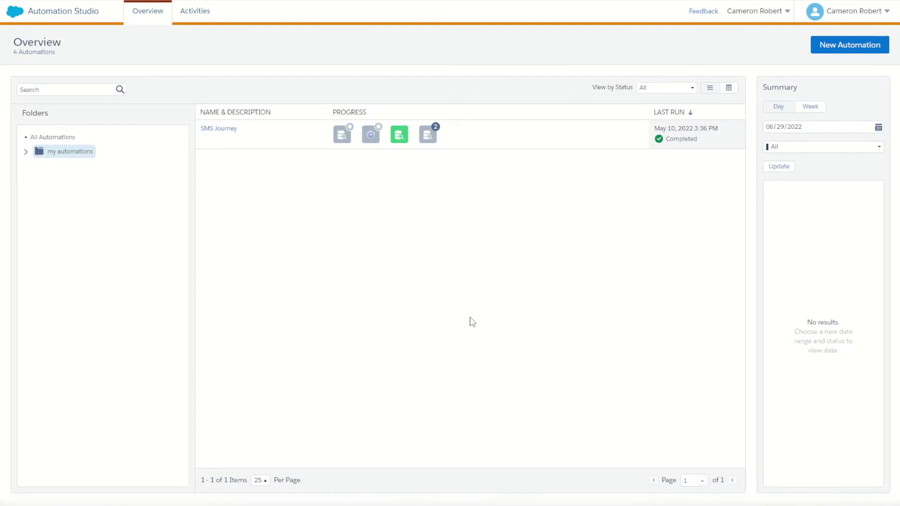
pyautogui.click(830, 50)
pyautogui.click(93, 80)
pyautogui.write('Tracking')
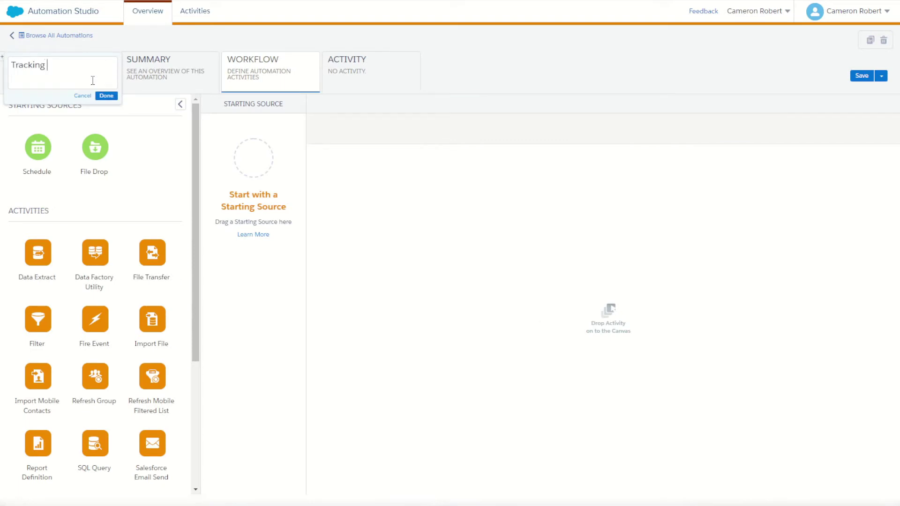
pyautogui.write(' Extract')
pyautogui.click(105, 96)
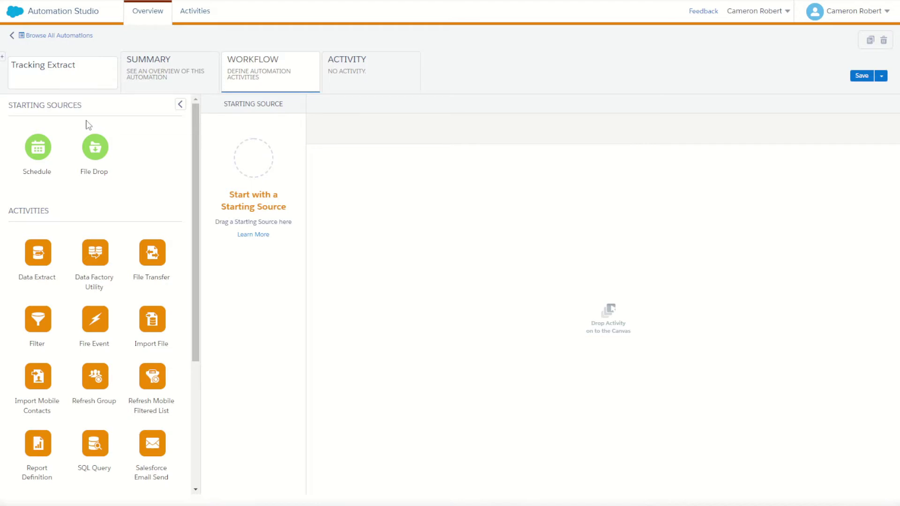
# Set Schedule as the starting source, add a Data Extract as step 1, and choose its activity.
pyautogui.moveTo(38, 143); pyautogui.dragTo(253, 159)
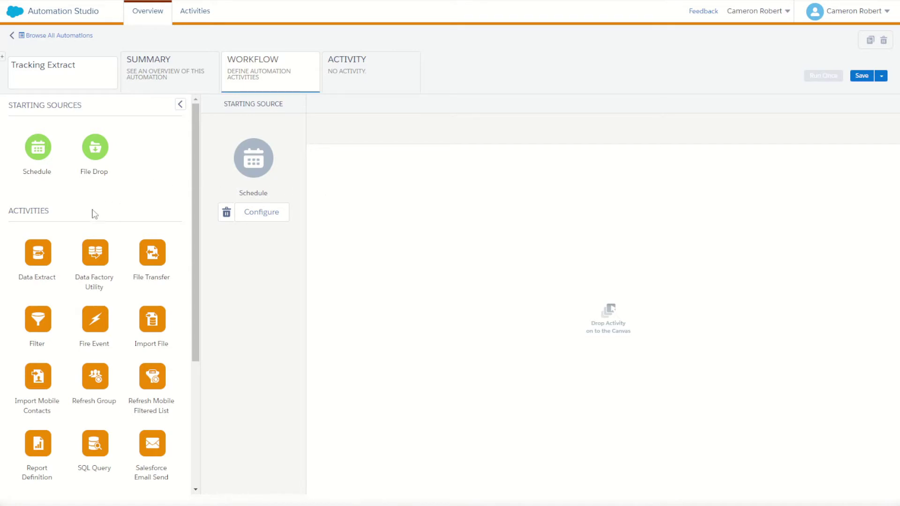
pyautogui.moveTo(38, 249); pyautogui.dragTo(375, 186)
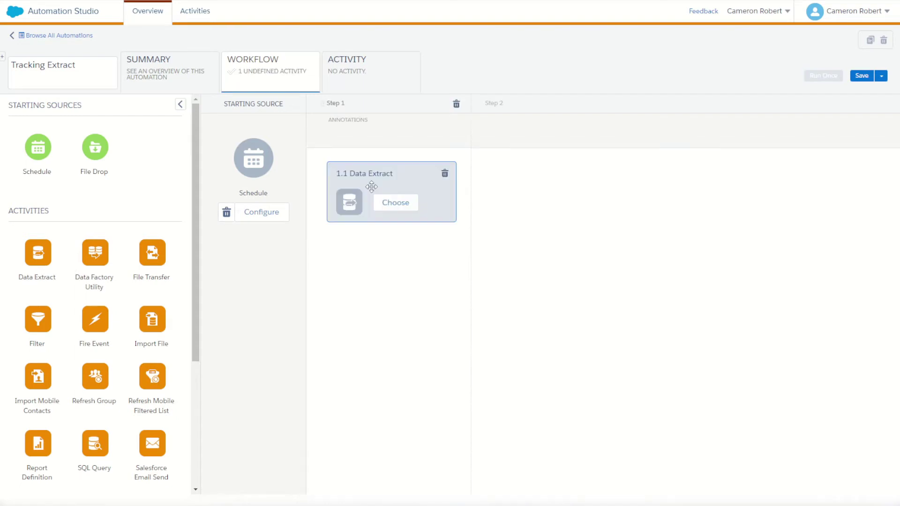
pyautogui.click(403, 203)
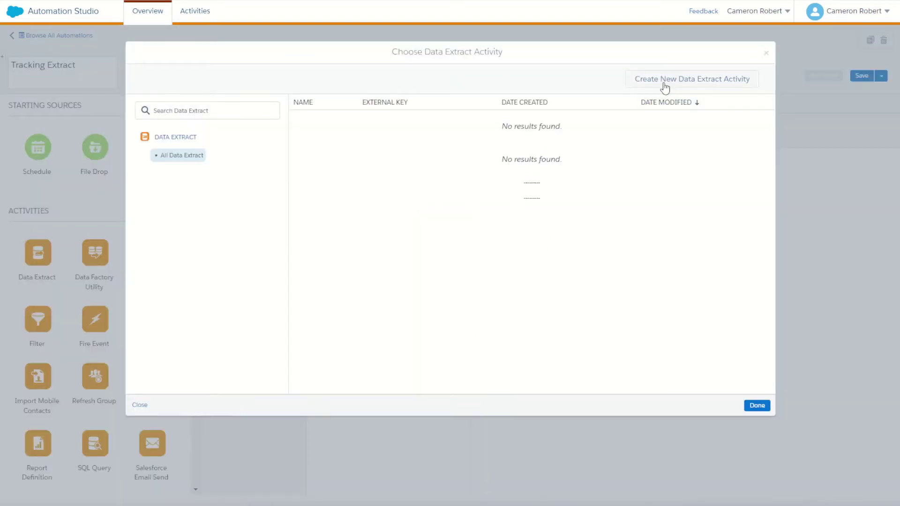
# Create a data extract named 'Tracking Extract' with file pattern Tracking.zip and extract type Tracking Extract.
pyautogui.click(665, 84)
pyautogui.click(373, 142)
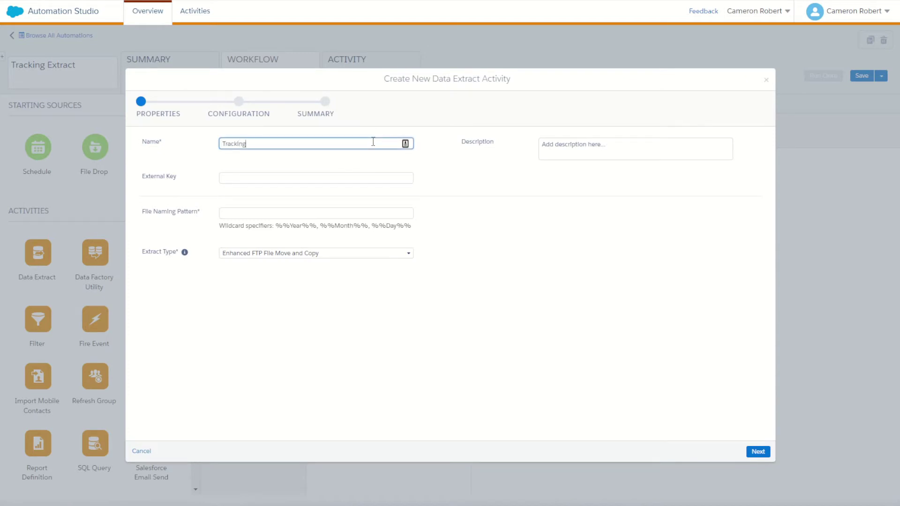
pyautogui.write('Tracking Extrract')
pyautogui.click(259, 144)
pyautogui.press('BackSpace')
pyautogui.click(249, 209)
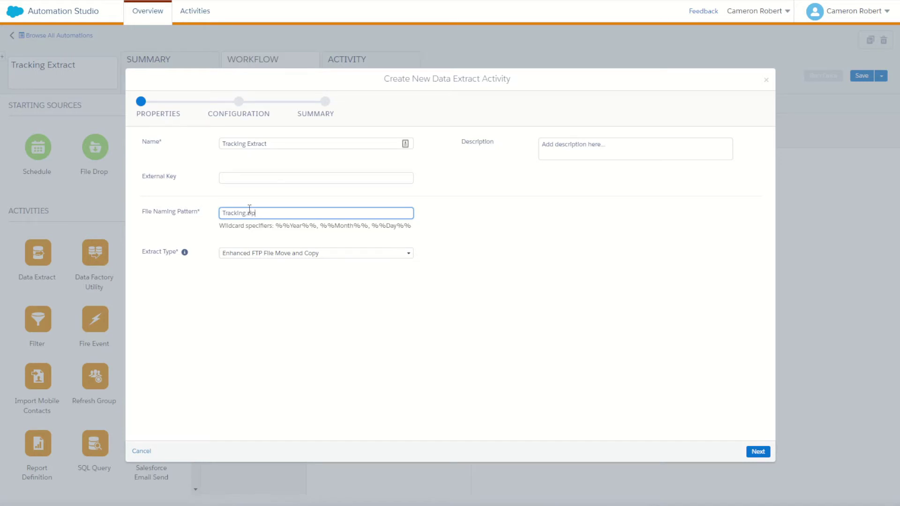
pyautogui.click(238, 257)
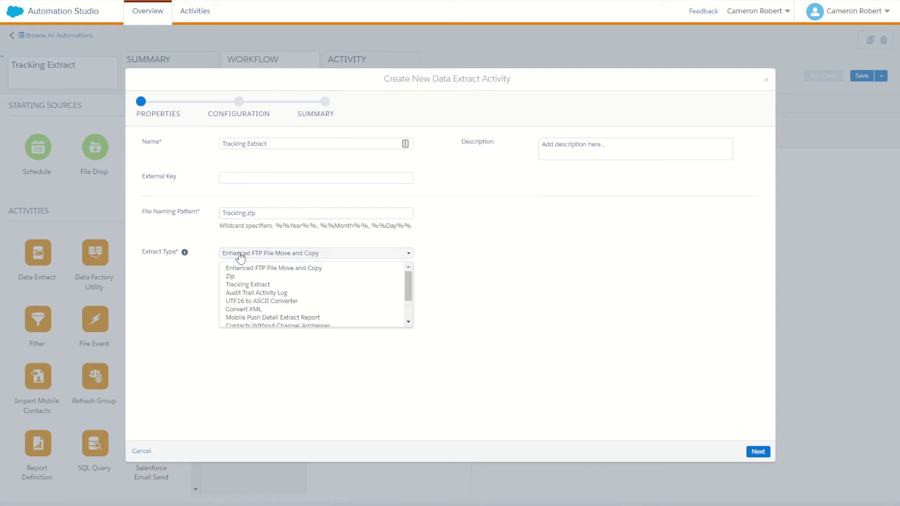
pyautogui.click(262, 285)
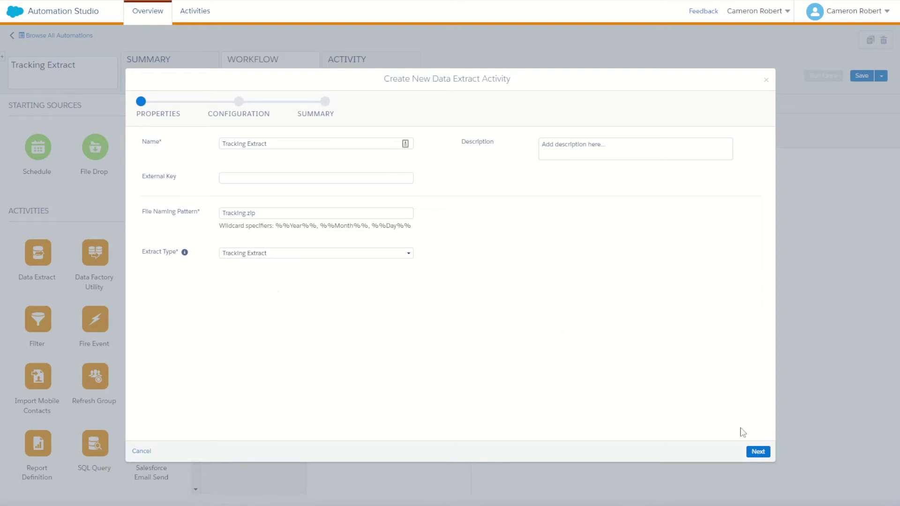
pyautogui.click(758, 451)
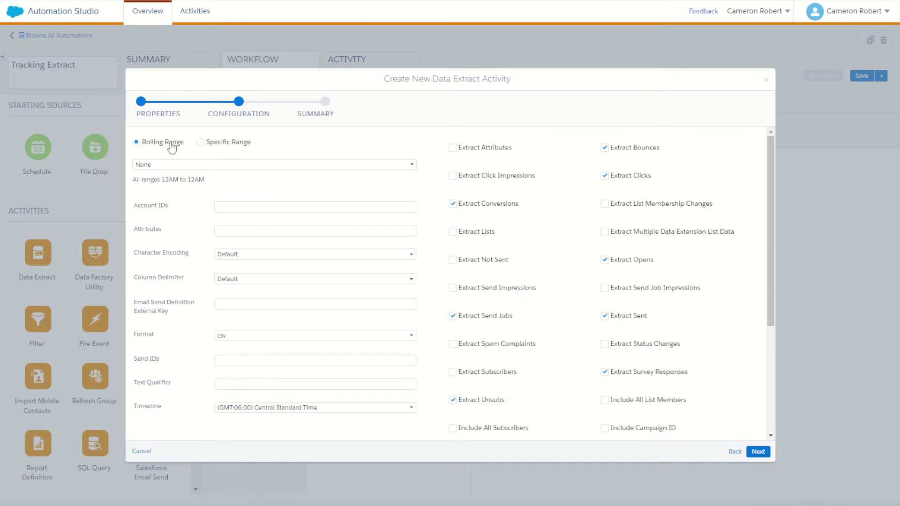
# Configure a 7 Days rolling range, Account IDs '*', and the (GMT+10:00) Brisbane timezone.
pyautogui.click(207, 164)
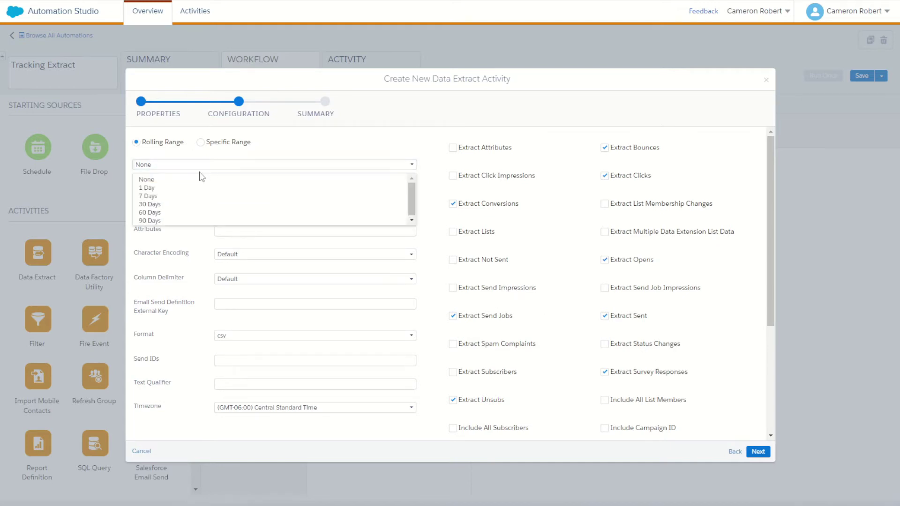
pyautogui.click(173, 196)
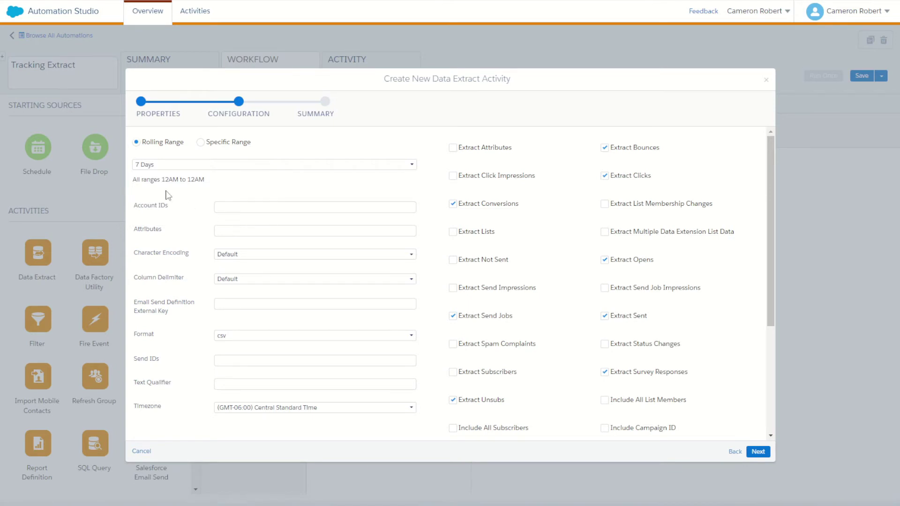
pyautogui.click(237, 209)
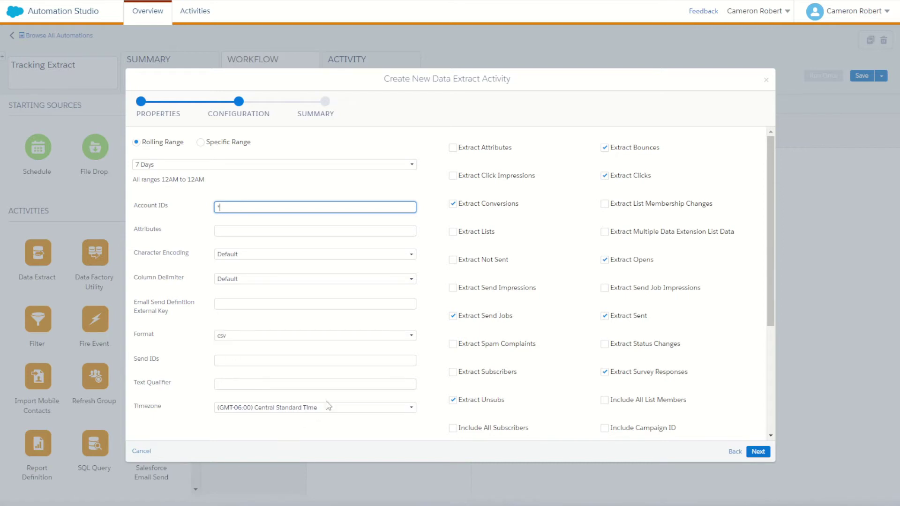
pyautogui.scroll(-3, 422, 422)
pyautogui.click(401, 299)
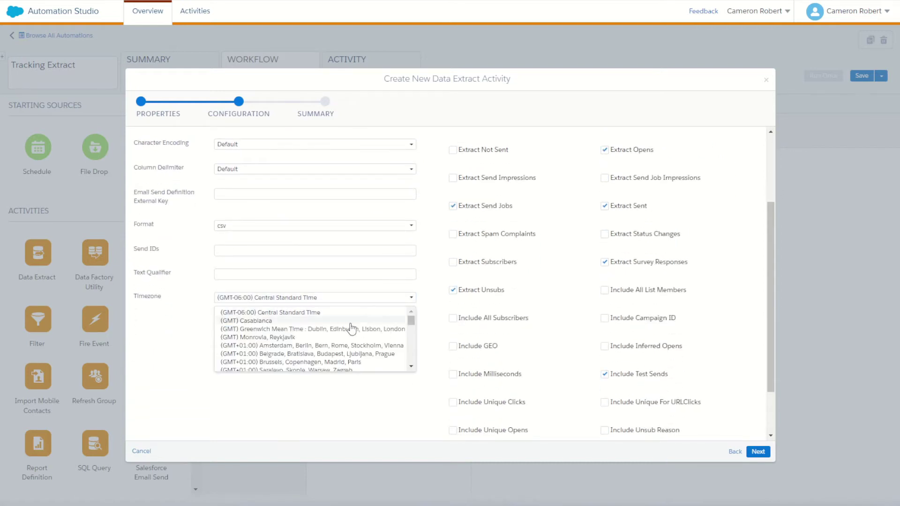
pyautogui.scroll(-10, 352, 328)
pyautogui.scroll(-5, 350, 328)
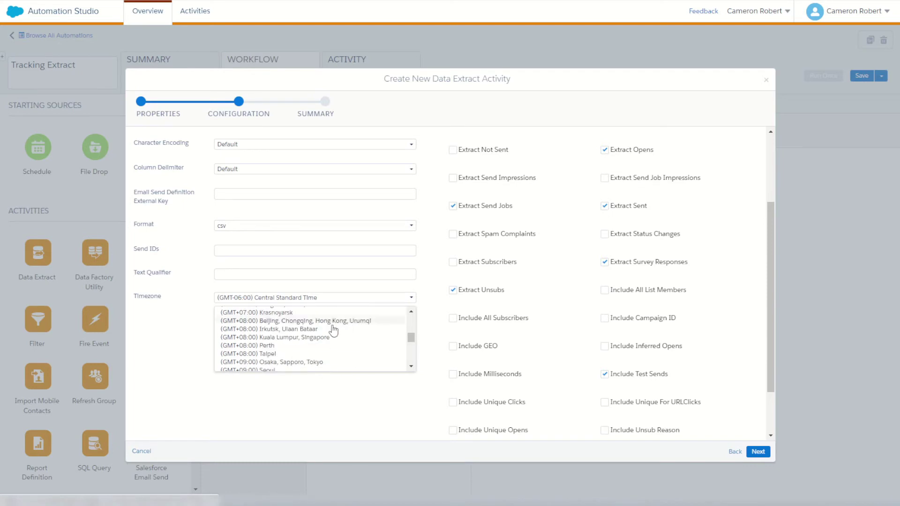
pyautogui.click(277, 349)
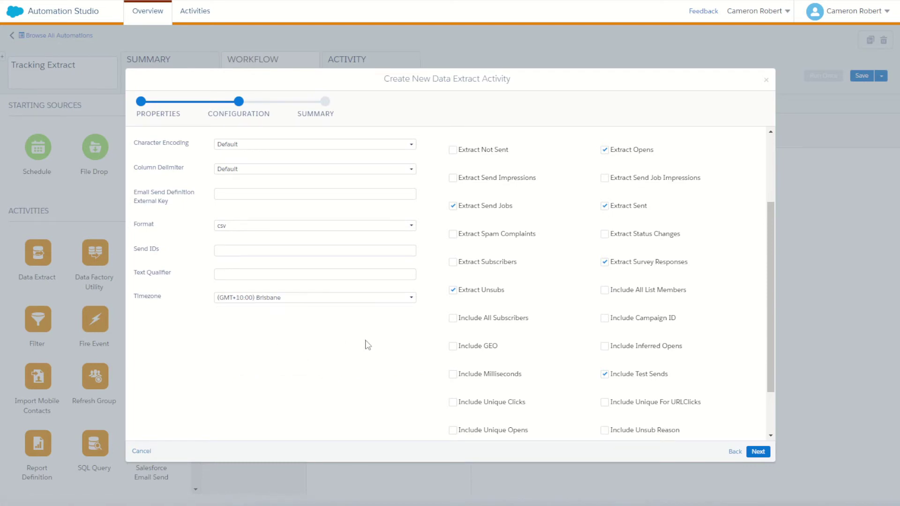
pyautogui.scroll(3, 570, 346)
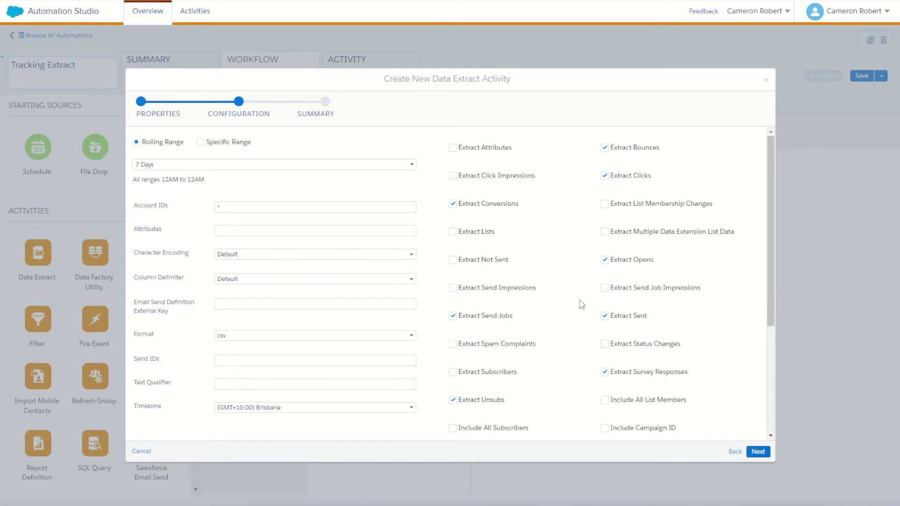
# Turn off extracting bounces, unsubscribes and survey responses.
pyautogui.click(605, 148)
pyautogui.scroll(-3, 558, 319)
pyautogui.click(482, 290)
pyautogui.click(605, 261)
pyautogui.scroll(-2, 561, 275)
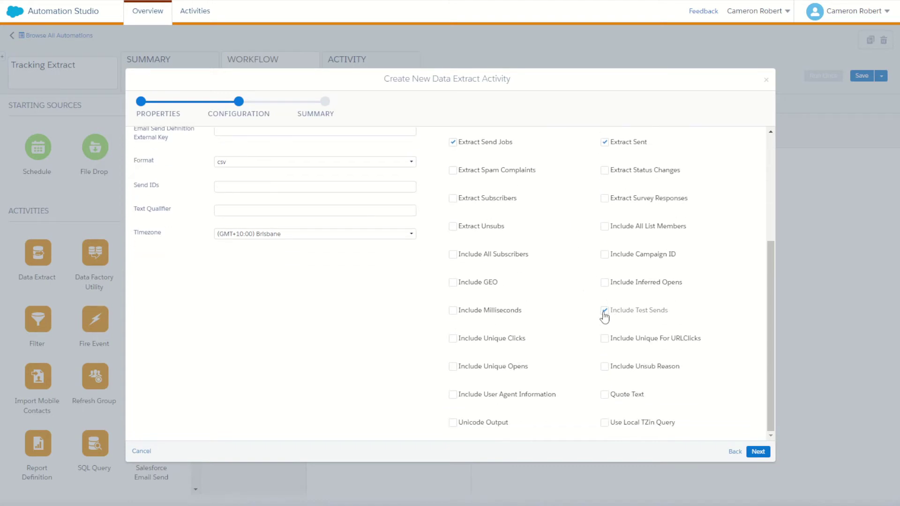
# Include GEO, user agent, unique for URL clicks, unique clicks and unique opens, then view the summary.
pyautogui.click(452, 283)
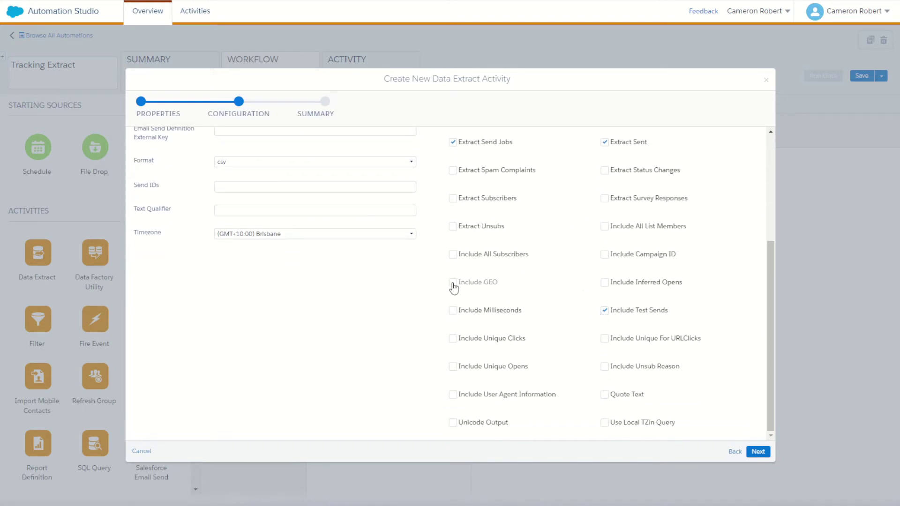
pyautogui.click(458, 398)
pyautogui.click(604, 339)
pyautogui.click(457, 343)
pyautogui.click(457, 369)
pyautogui.click(758, 452)
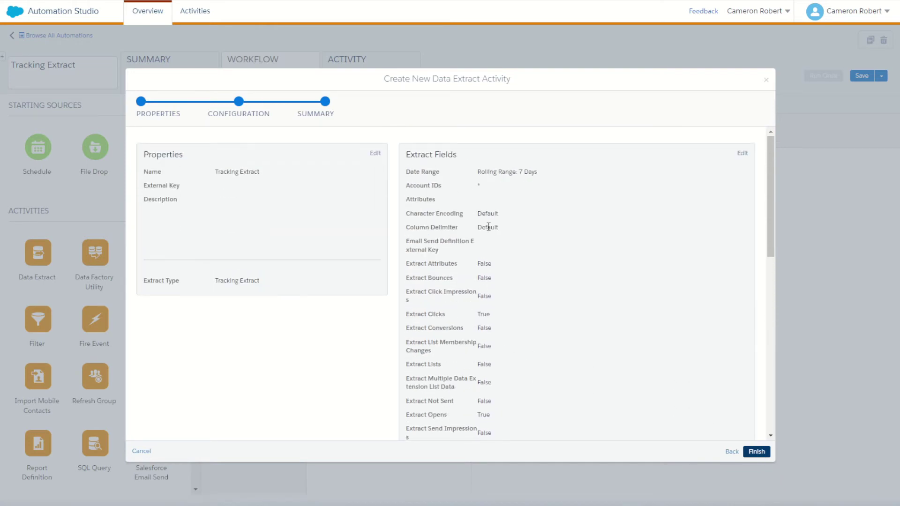
# Finish the data extract activity and add a File Transfer as step 2.
pyautogui.click(754, 451)
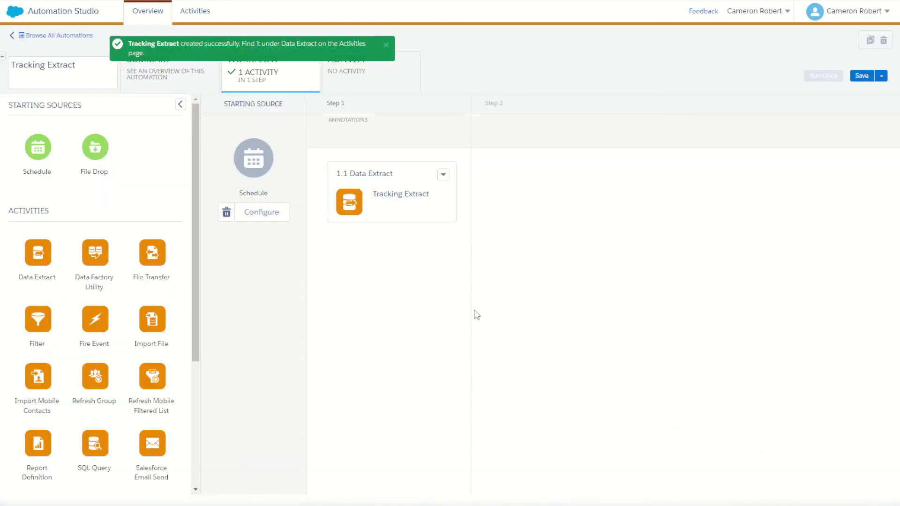
pyautogui.moveTo(153, 253); pyautogui.dragTo(554, 206)
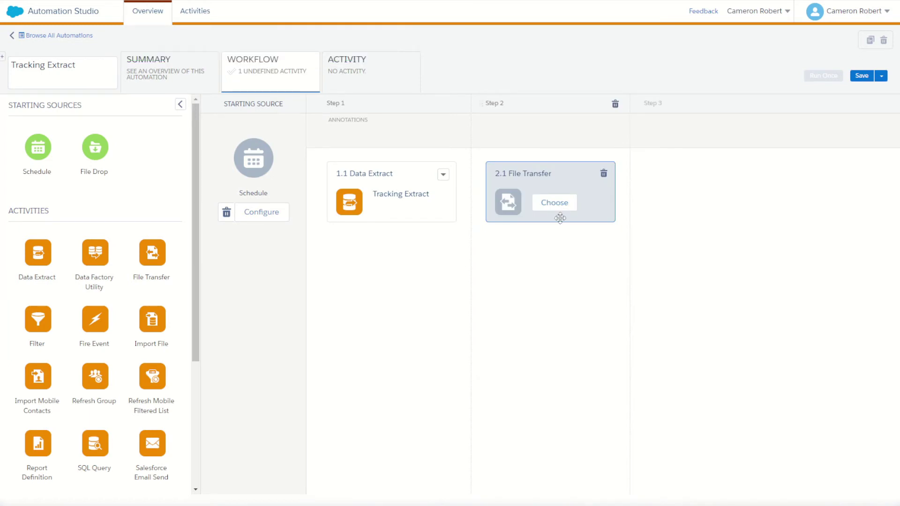
pyautogui.click(563, 209)
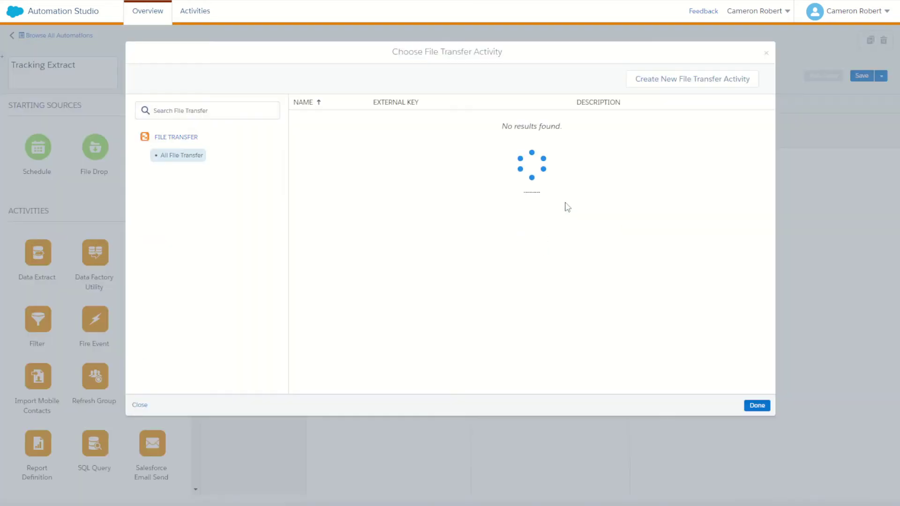
# Create a file transfer named 'Tracking Move' set to Move a File From Safehouse.
pyautogui.click(669, 85)
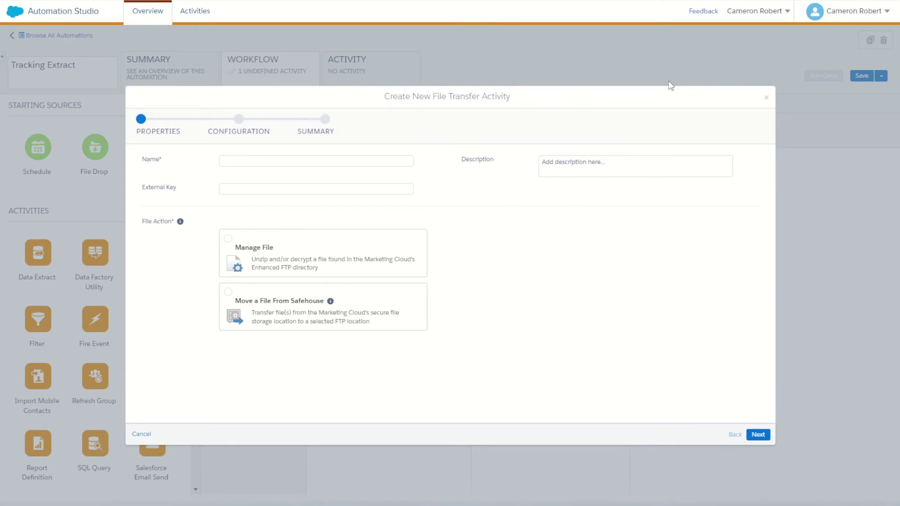
pyautogui.click(370, 159)
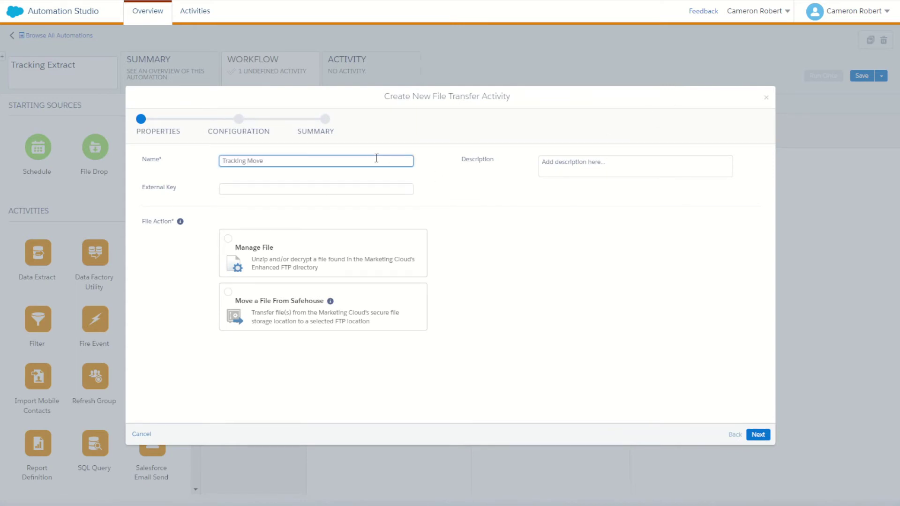
pyautogui.click(265, 309)
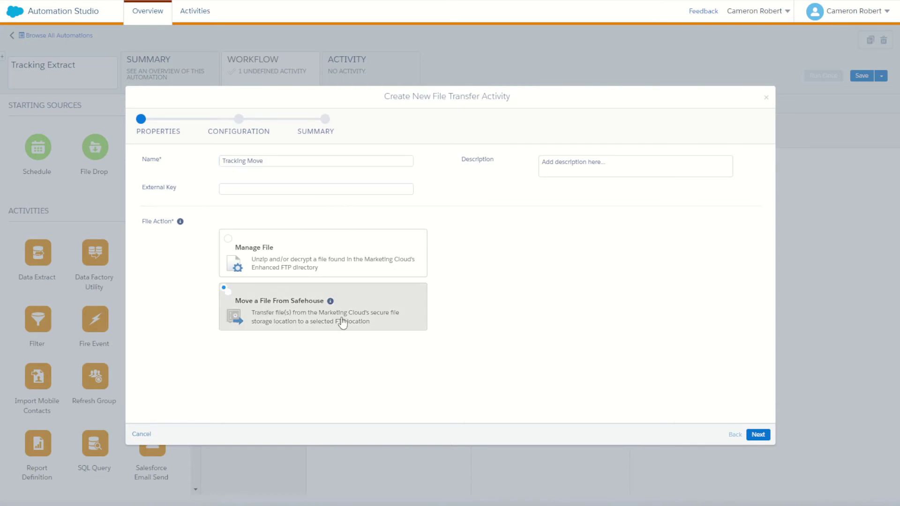
pyautogui.click(757, 435)
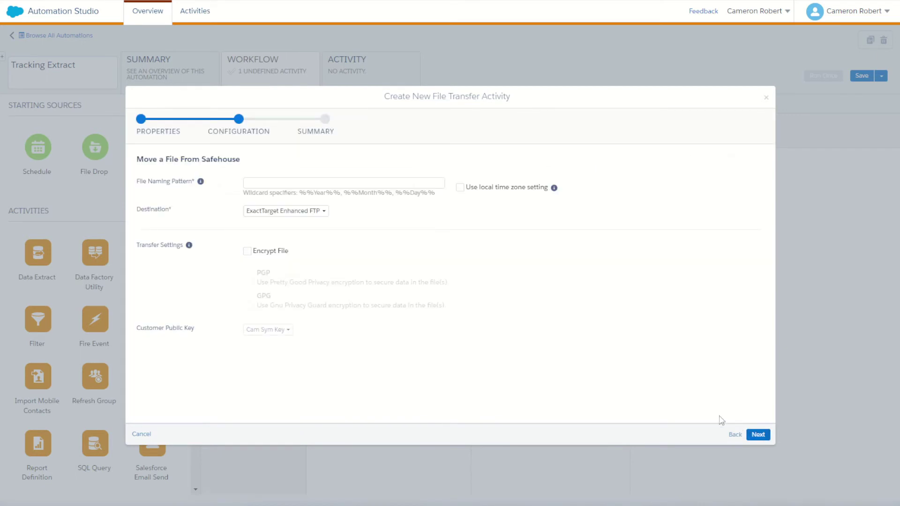
# Give the transfer file pattern Tracking.zip and destination Tracking Extracts, then finish it.
pyautogui.click(362, 184)
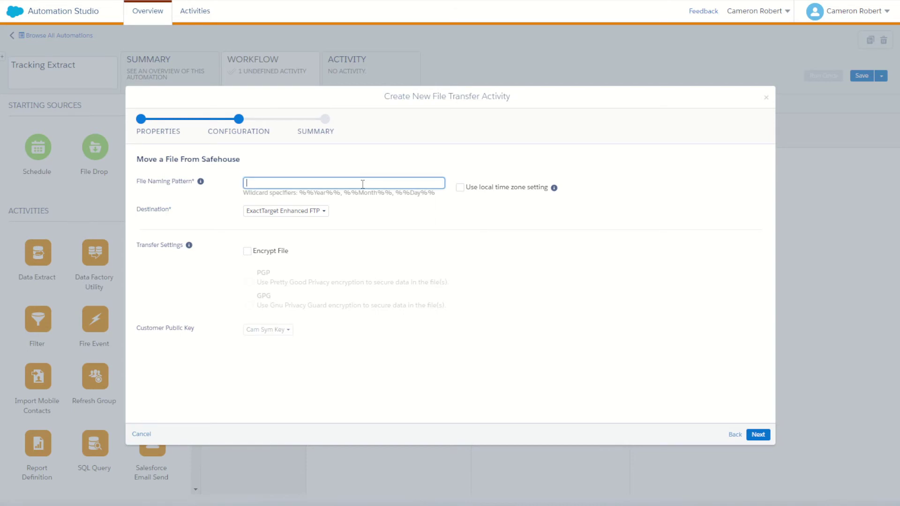
pyautogui.write('Trackin')
pyautogui.click(283, 212)
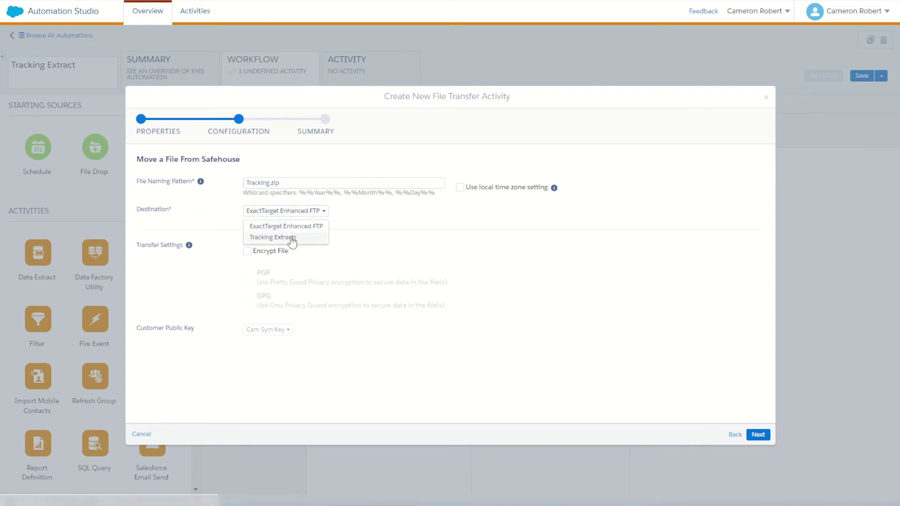
pyautogui.click(291, 238)
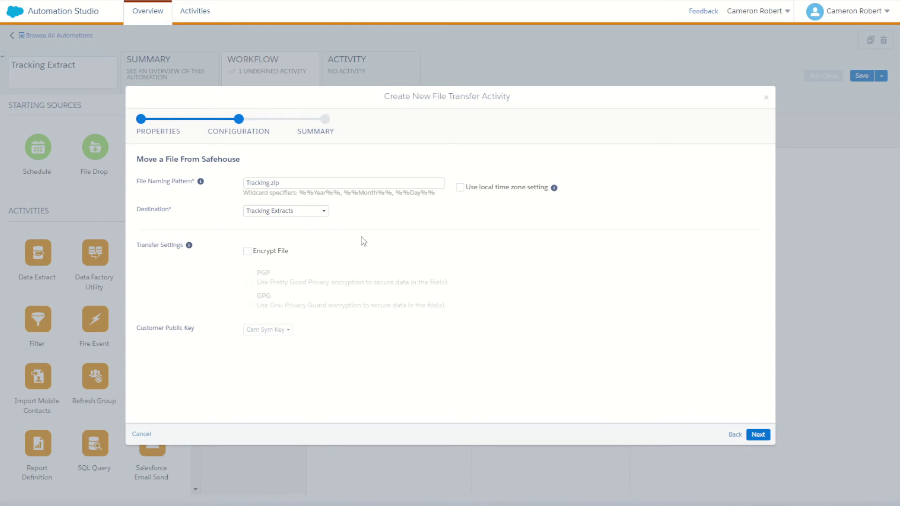
pyautogui.click(757, 436)
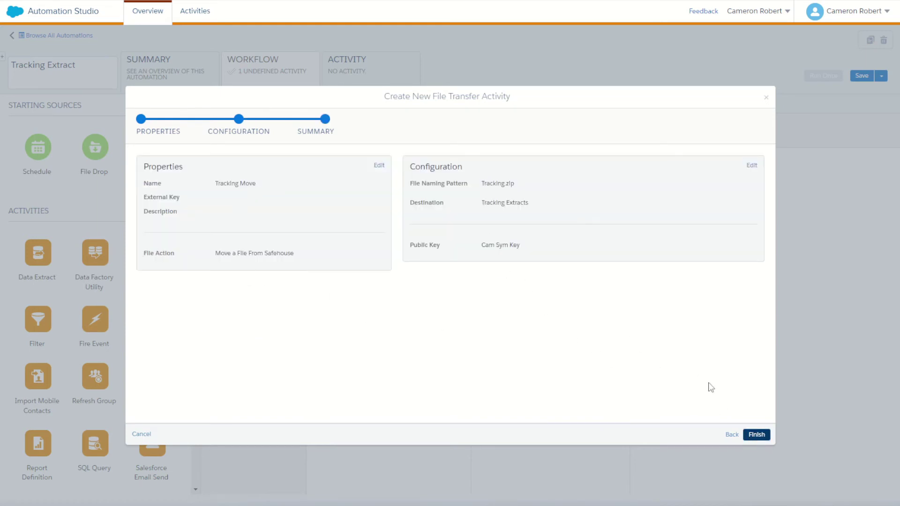
pyautogui.click(757, 435)
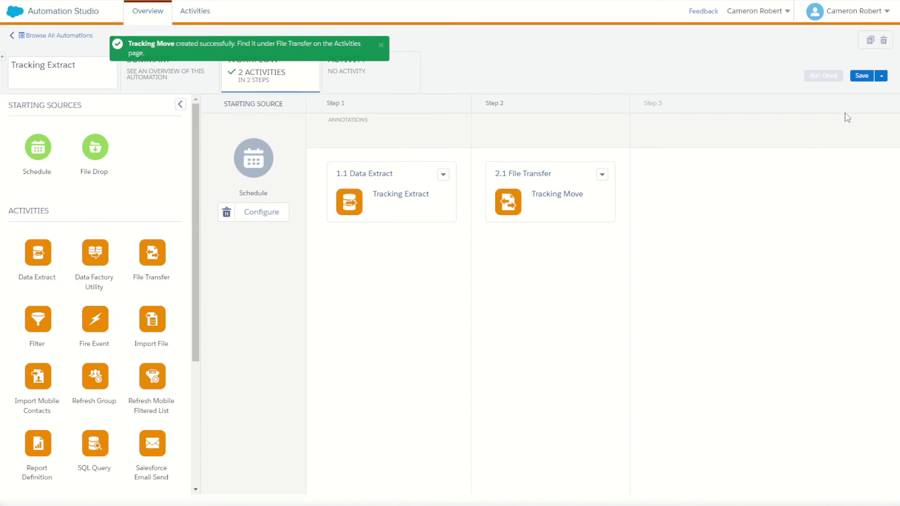
# Save the automation and run all of its activities once immediately.
pyautogui.click(861, 76)
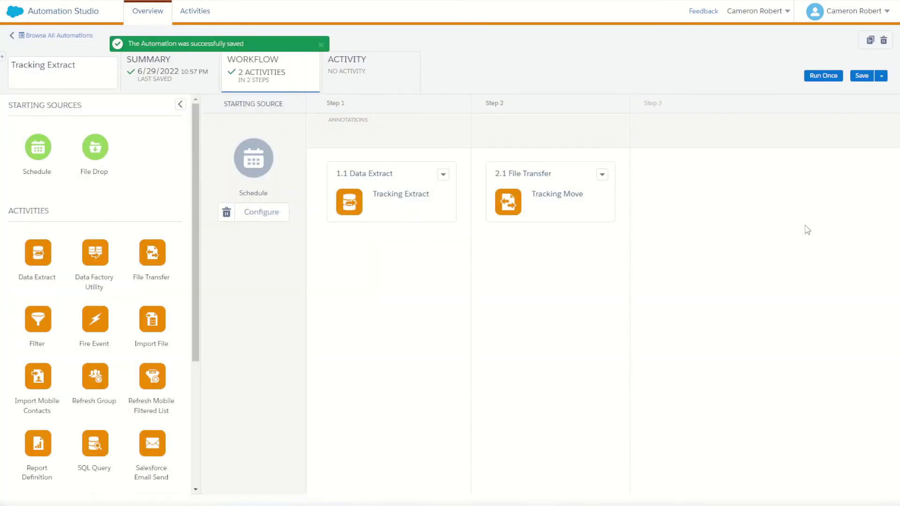
pyautogui.click(817, 76)
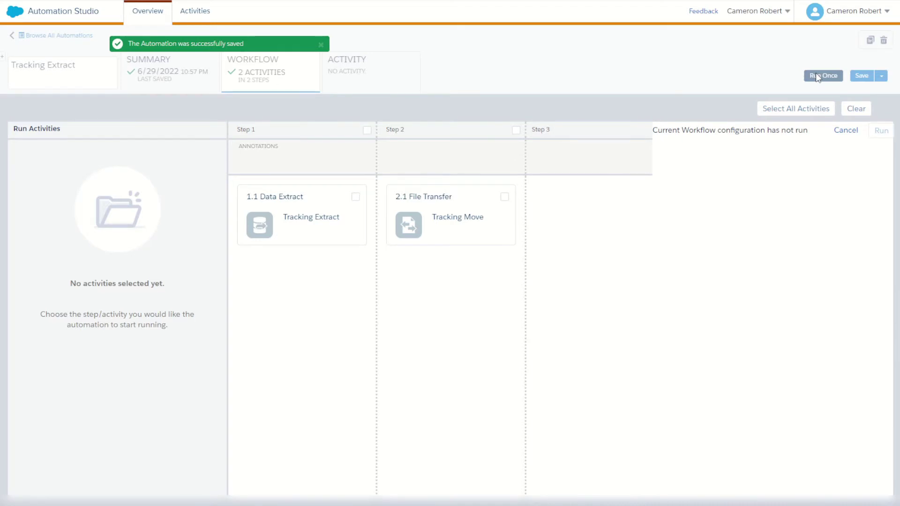
pyautogui.click(792, 110)
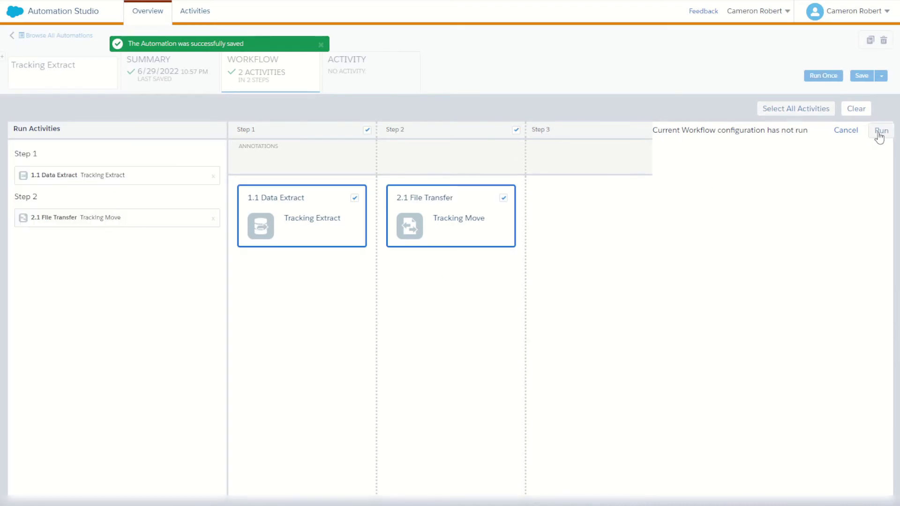
pyautogui.click(878, 132)
pyautogui.click(709, 384)
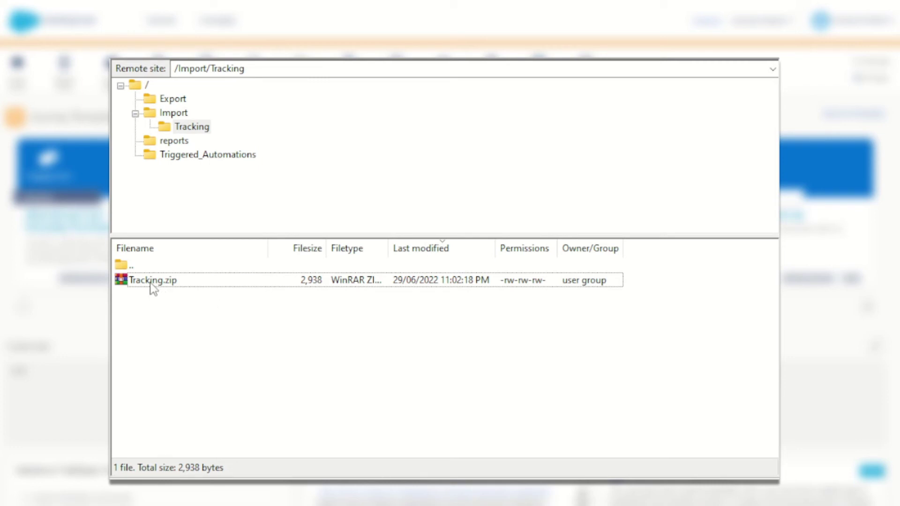
# Copy Tracking.zip from the remote /Import/Tracking folder to the desktop.
pyautogui.moveTo(148, 282); pyautogui.dragTo(593, 503)
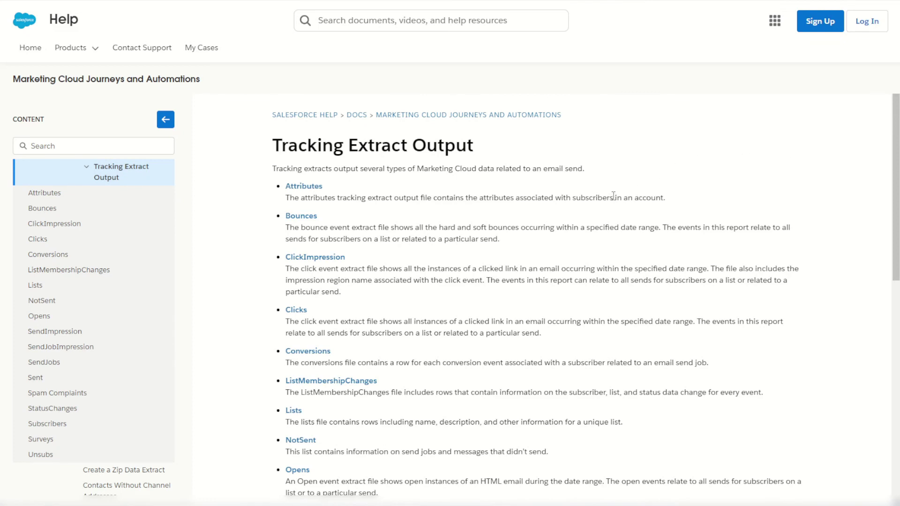
# Open the Clicks output article and scroll through its Columns table.
pyautogui.scroll(-1, 349, 246)
pyautogui.click(297, 255)
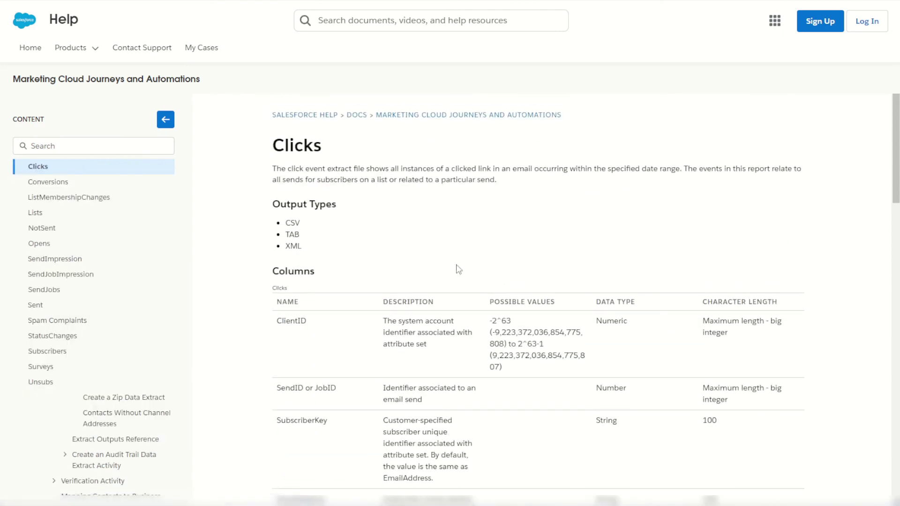
pyautogui.scroll(-2, 472, 271)
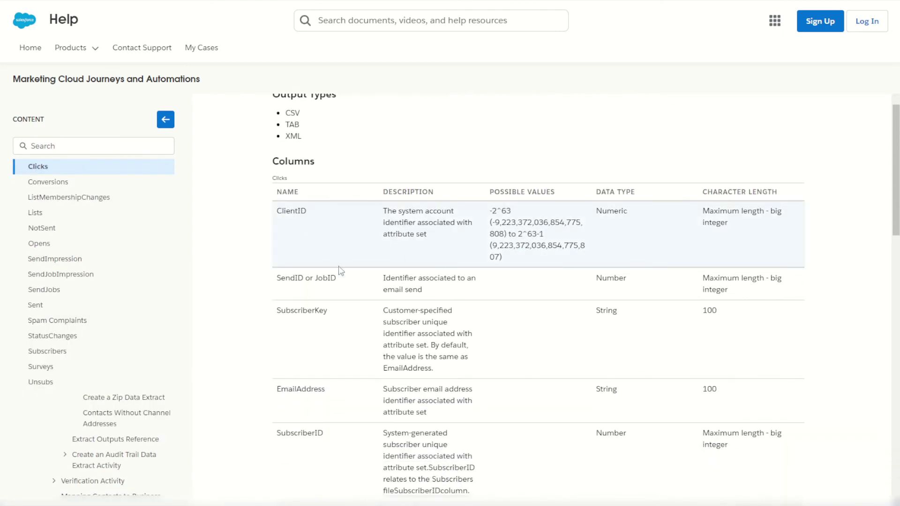
pyautogui.scroll(-7, 309, 322)
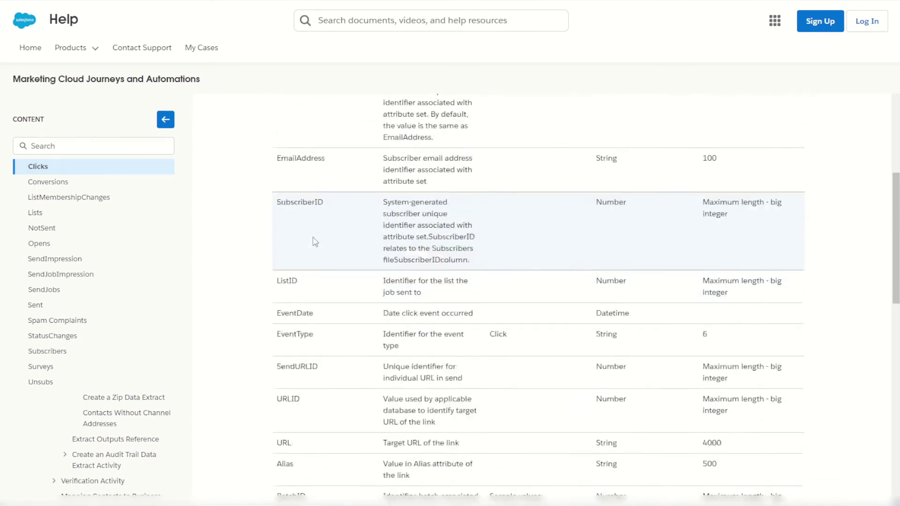
pyautogui.scroll(-8, 342, 245)
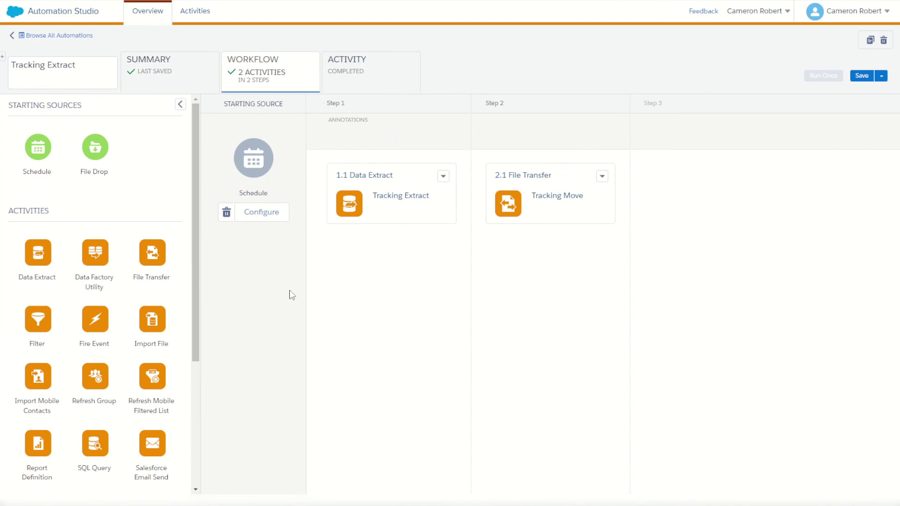
# Schedule the automation weekly on Mondays from 30/06/2022, 12:00 AM Brisbane time, with no end date.
pyautogui.click(264, 215)
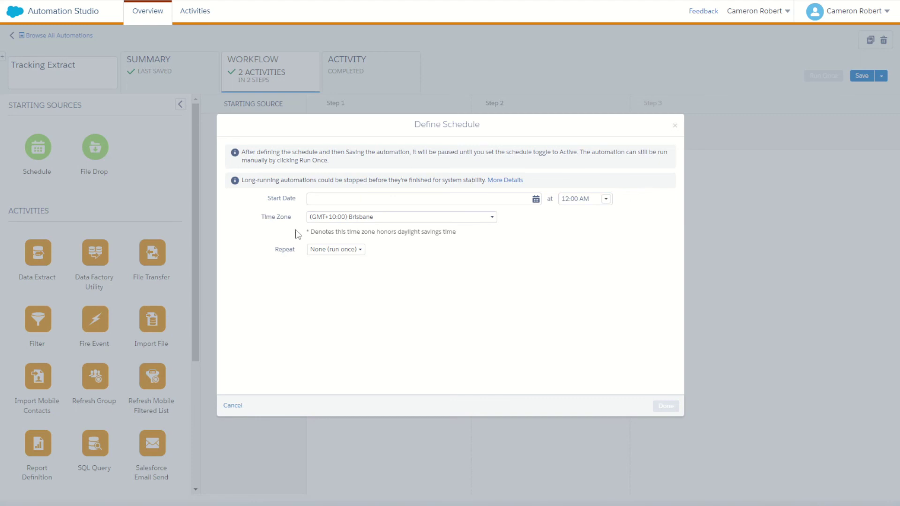
pyautogui.click(320, 252)
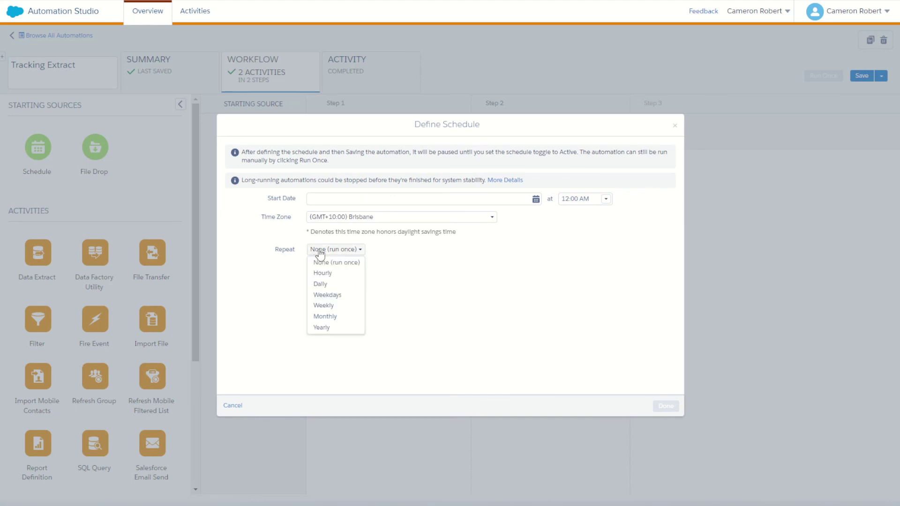
pyautogui.click(323, 305)
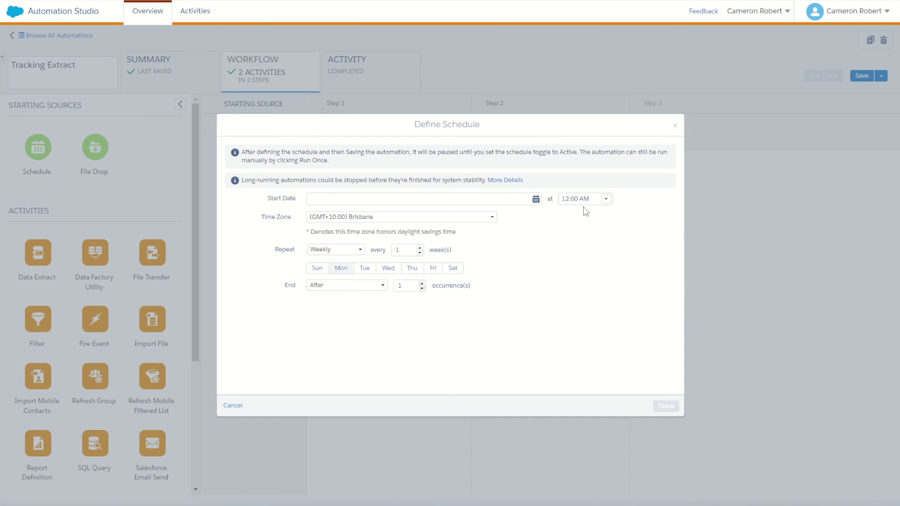
pyautogui.click(412, 197)
pyautogui.click(498, 316)
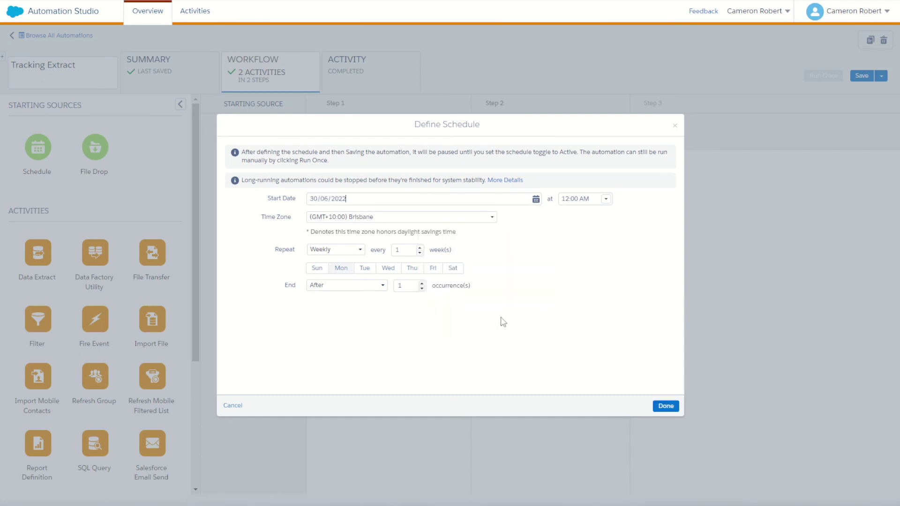
pyautogui.click(338, 286)
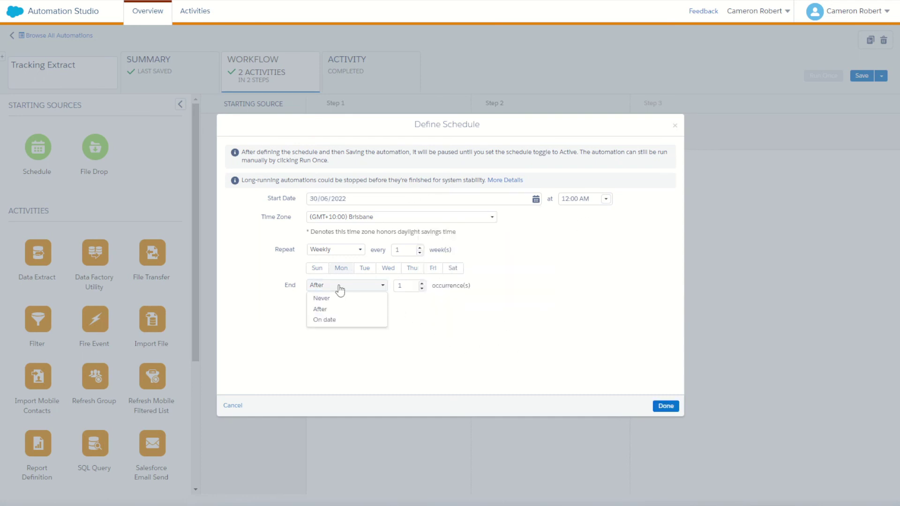
pyautogui.click(322, 296)
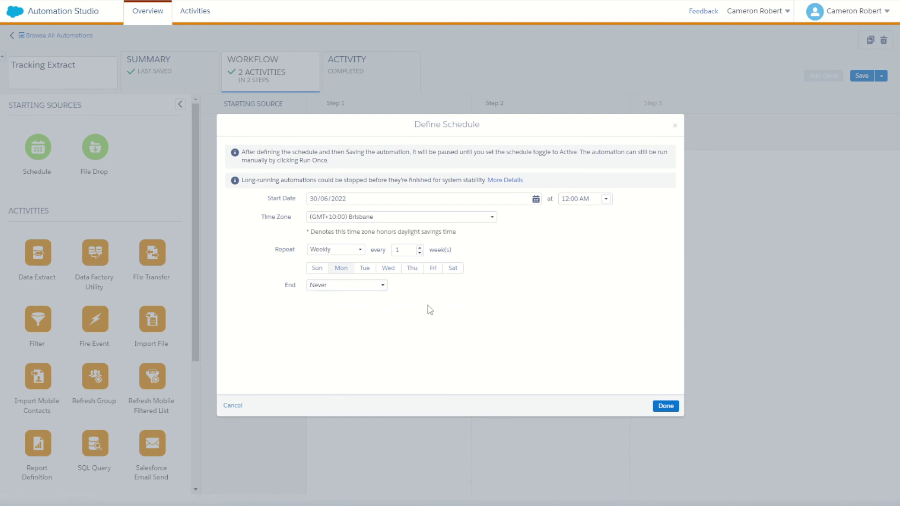
pyautogui.click(665, 406)
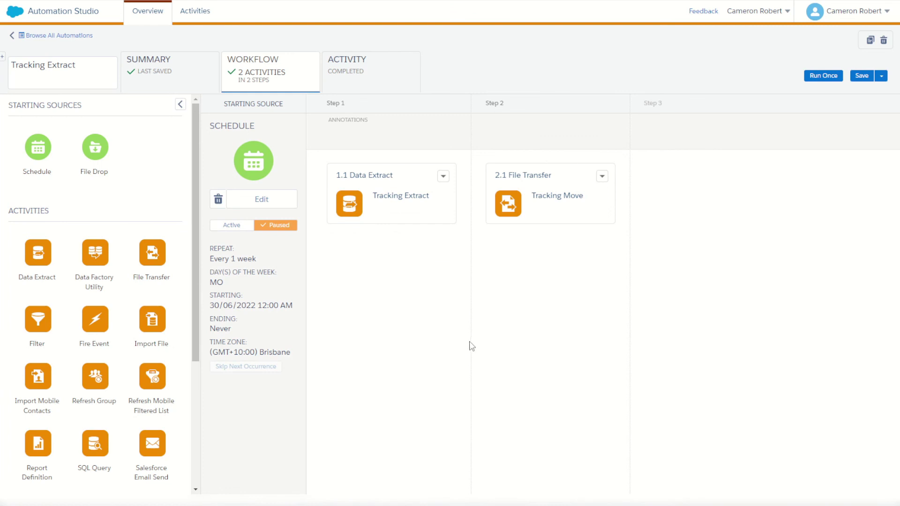